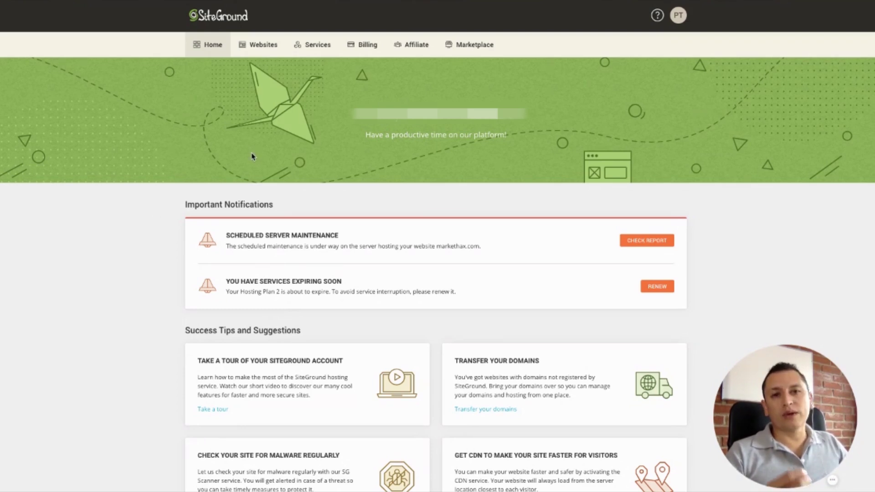
- Go to the Websites list and start adding a new site
click(314, 51)
scroll(70, 46, down, 2)
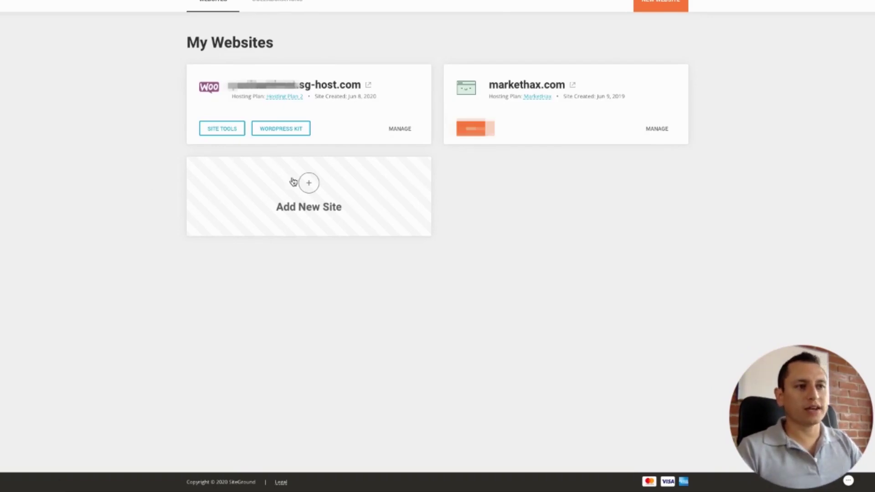
click(309, 183)
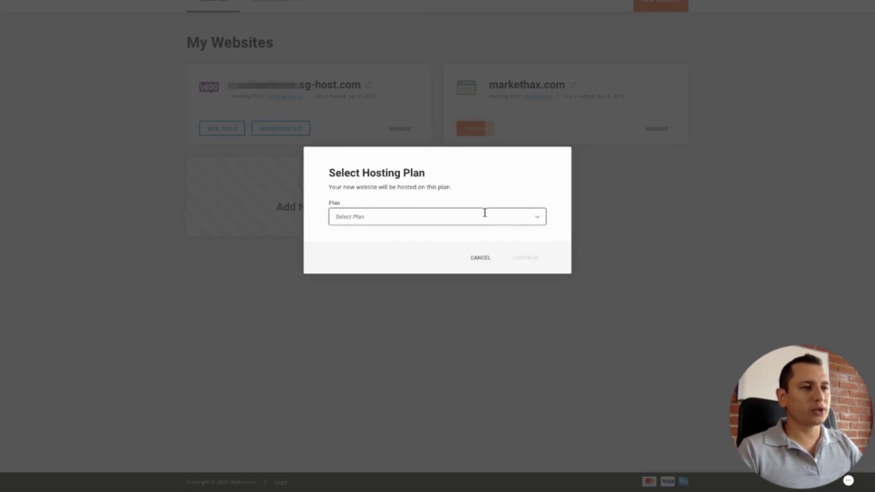
- Put the new website on Hosting Plan 2 and continue
click(534, 218)
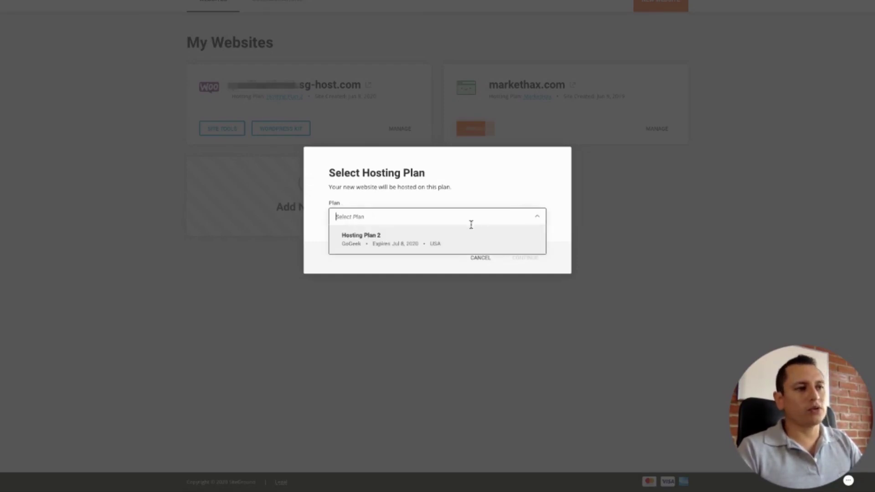
click(379, 239)
click(527, 258)
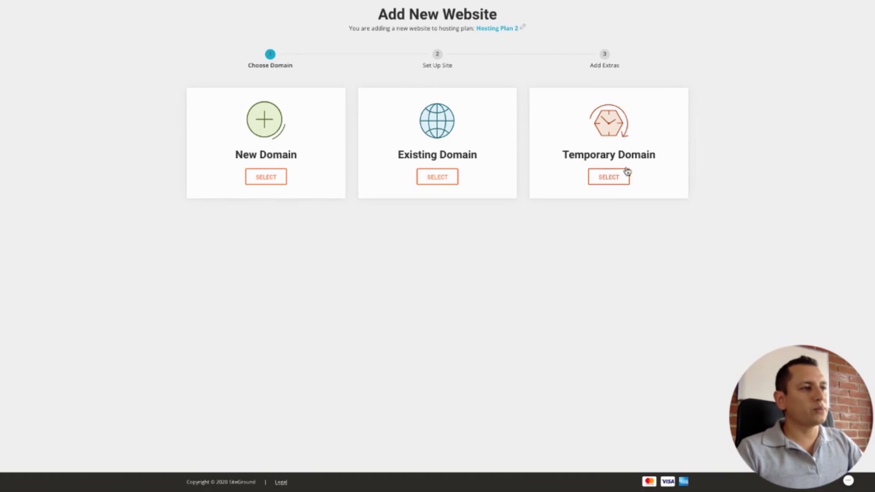
- Use a free temporary sg-host.com domain, then try Start New Website with WordPress and deselect it
click(617, 177)
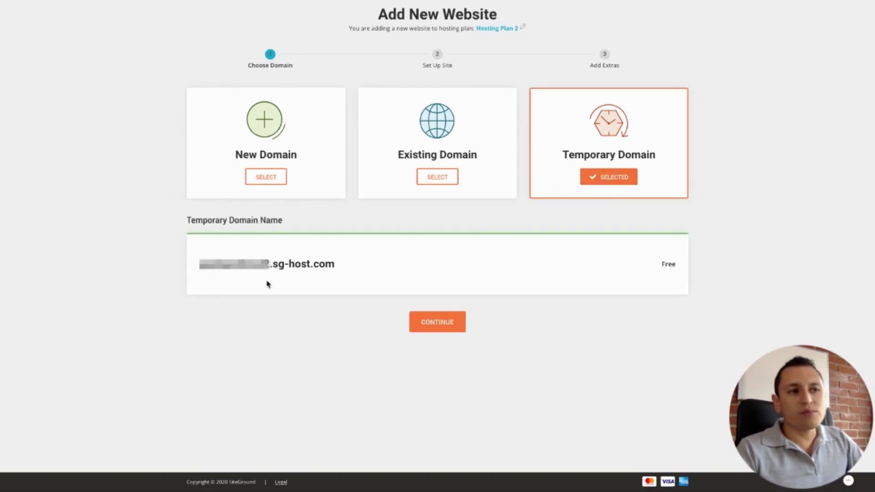
click(446, 328)
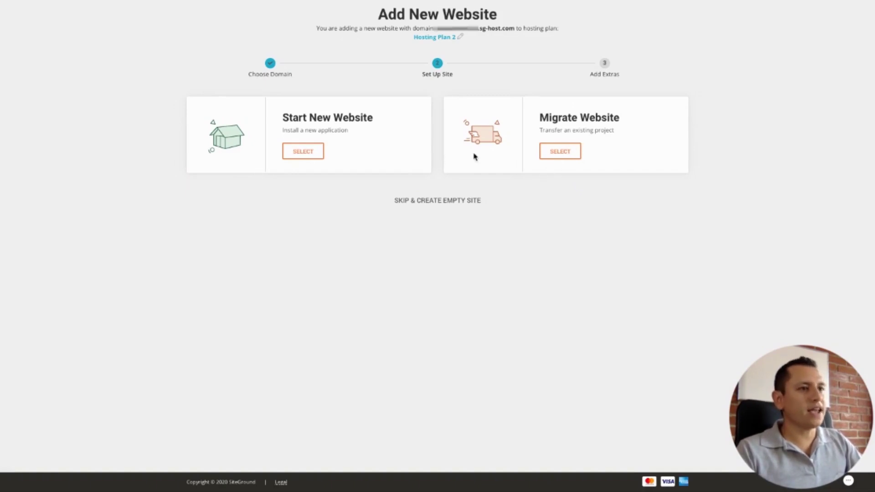
click(298, 153)
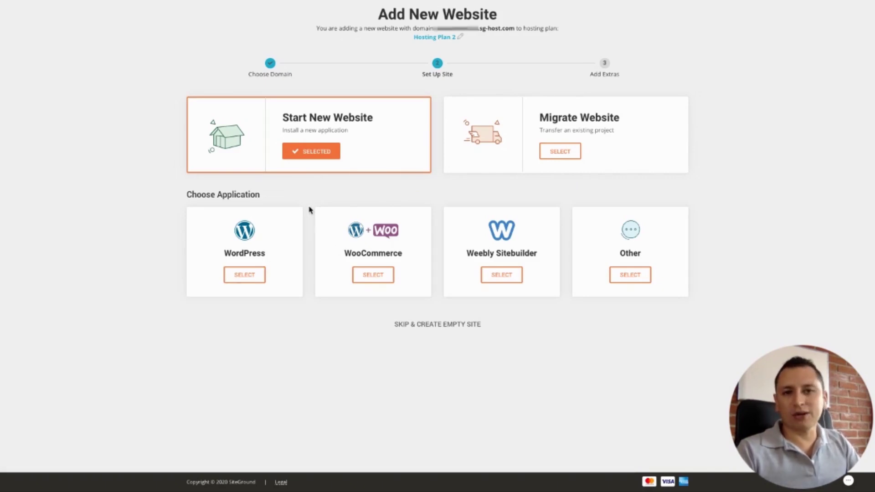
click(251, 278)
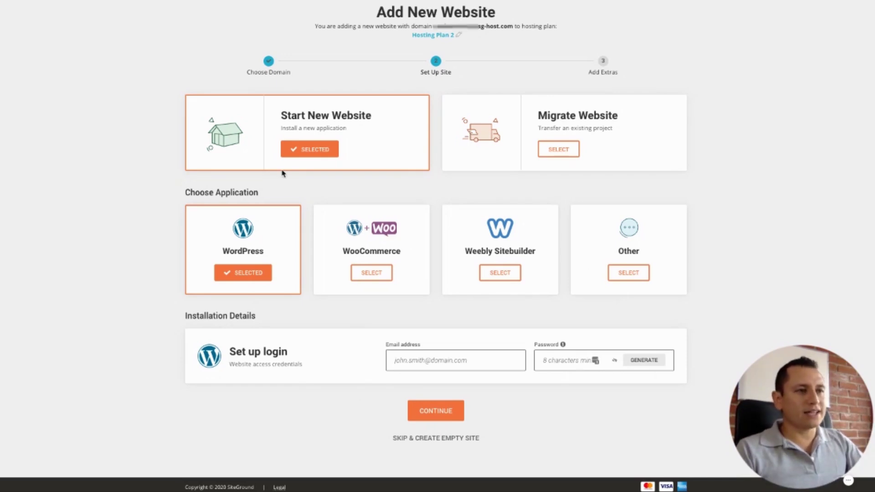
click(314, 149)
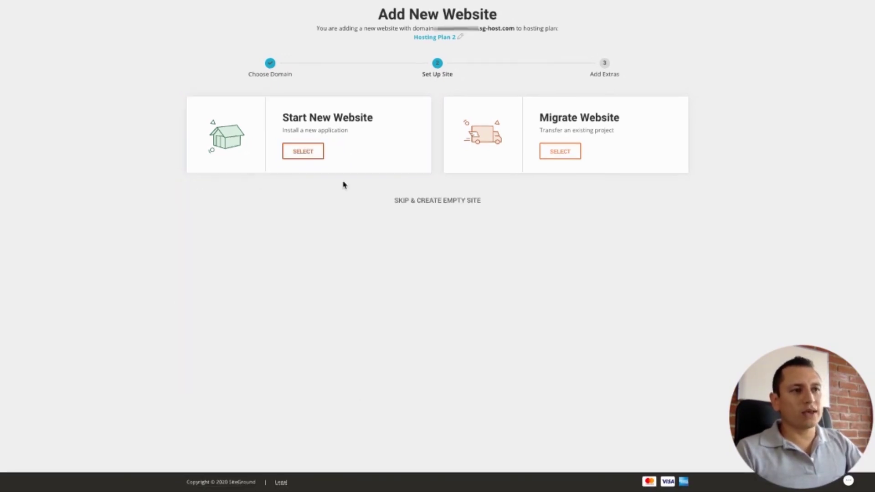
- Create an empty site without adding SG Site Scanner and finish
click(438, 201)
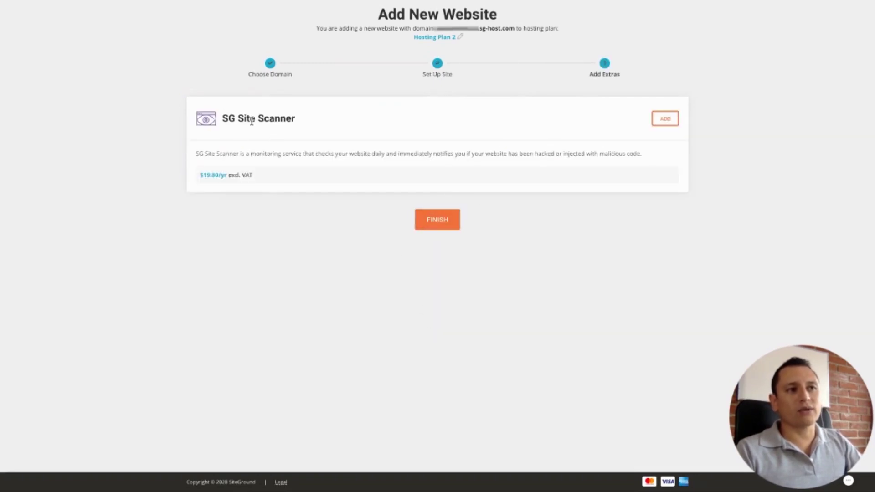
click(436, 217)
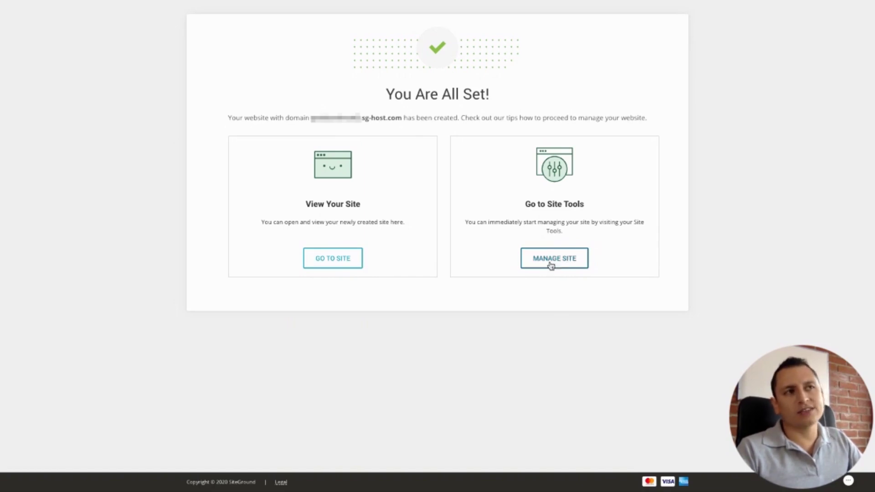
- From the websites list, open Site Tools for the new sg-host.com site
click(273, 2)
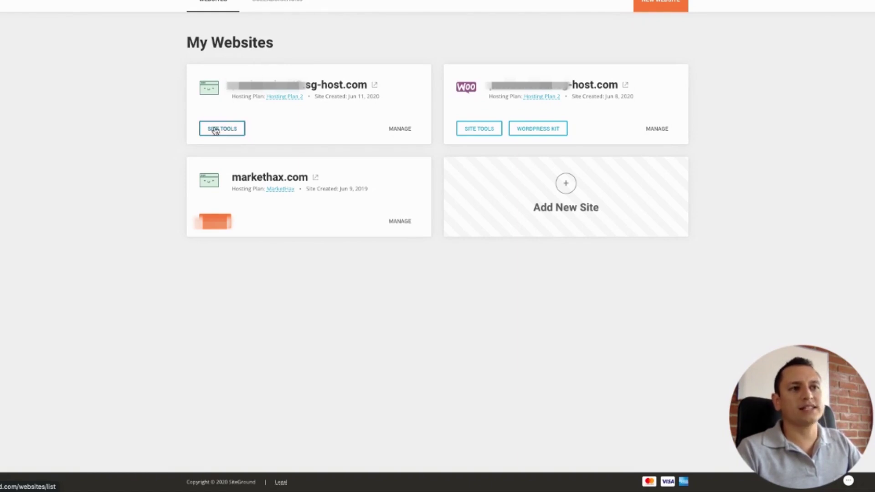
click(230, 132)
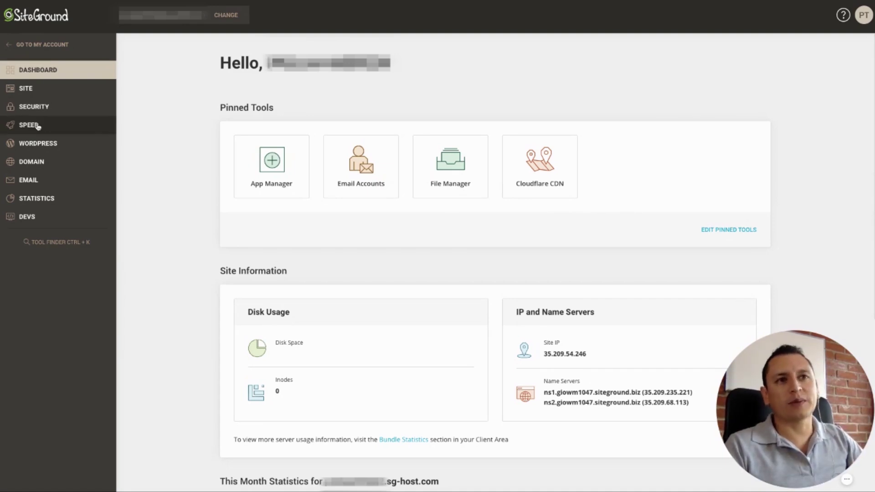
- Go to Site > App Manager and select WordPress as the application to install
click(52, 144)
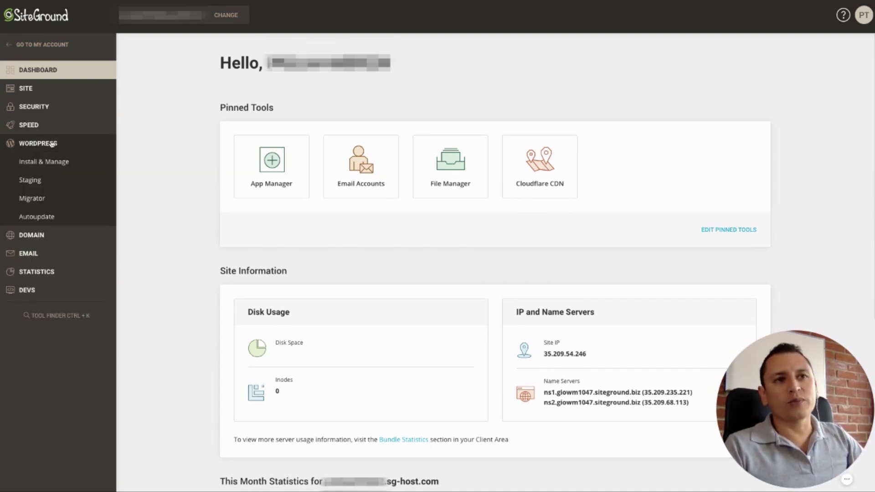
click(50, 164)
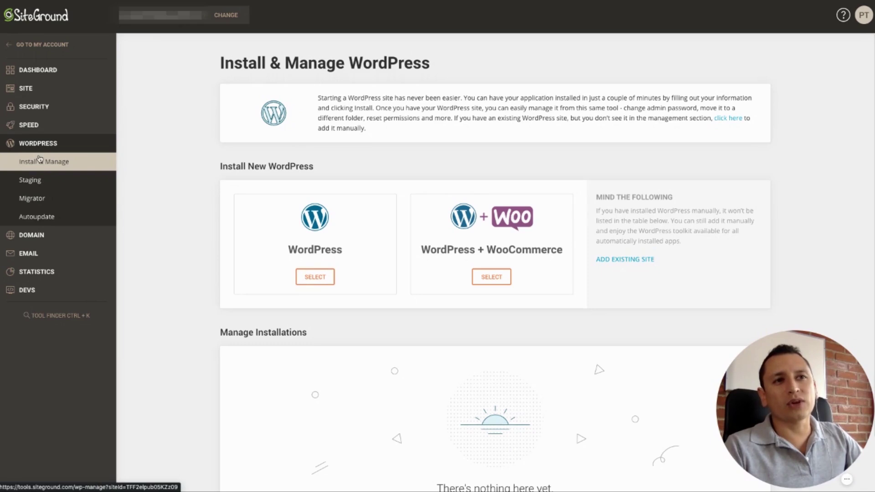
click(34, 92)
click(40, 144)
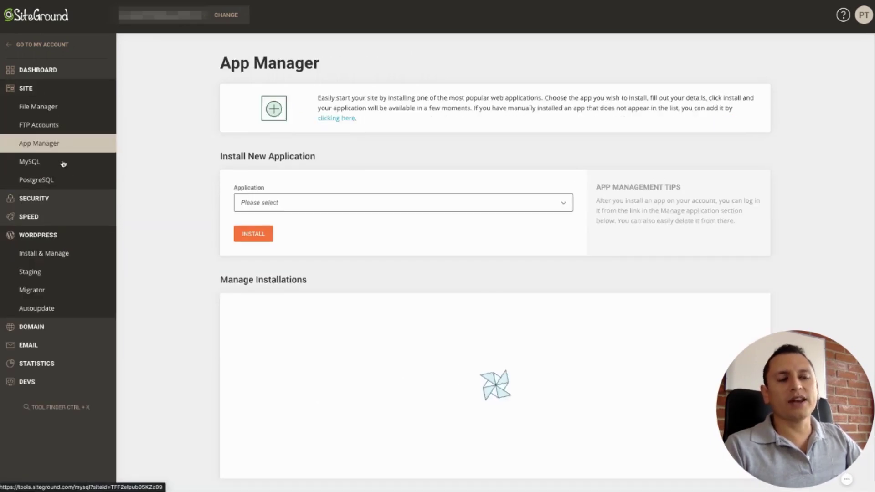
click(557, 204)
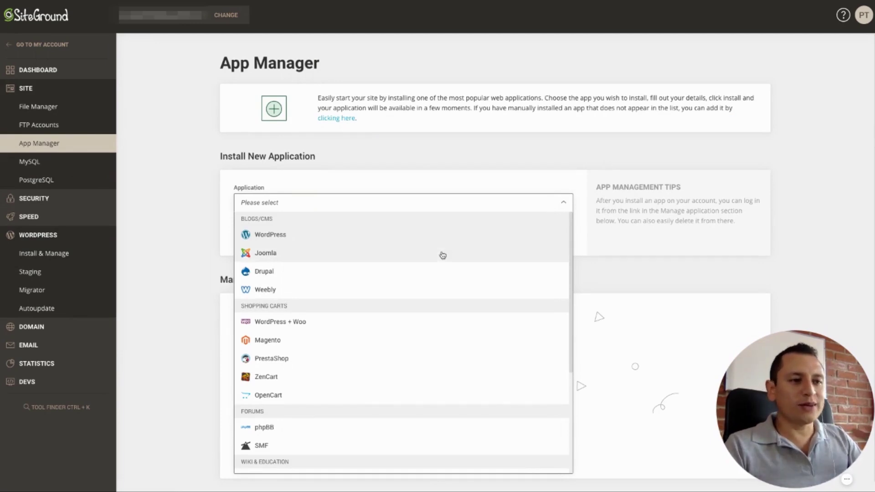
click(266, 235)
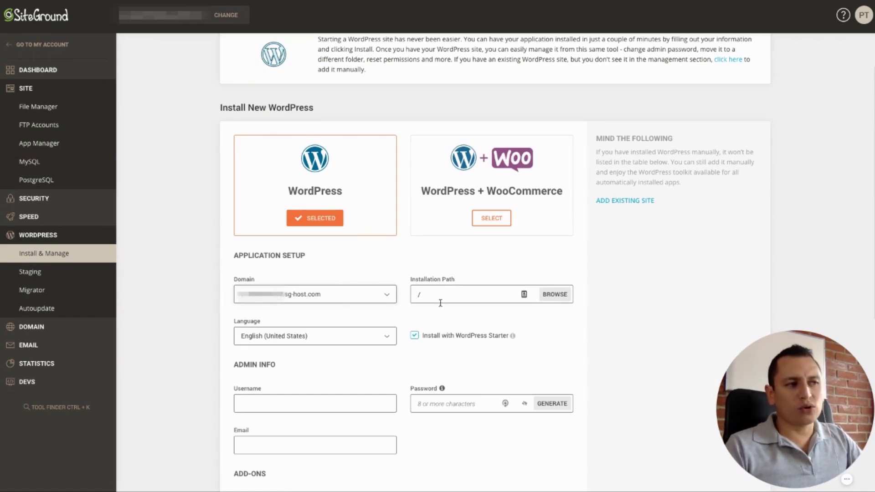
- Set the WordPress site language to Spanish (Spain)
click(385, 339)
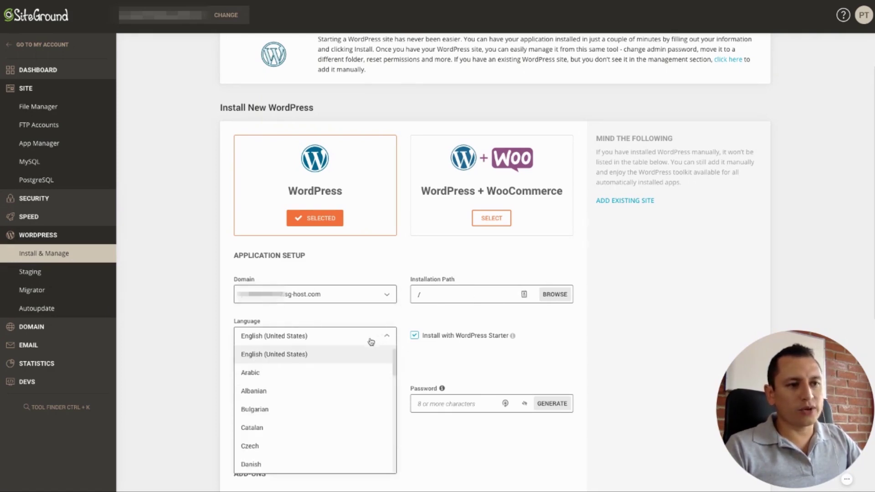
scroll(340, 385, down, 6)
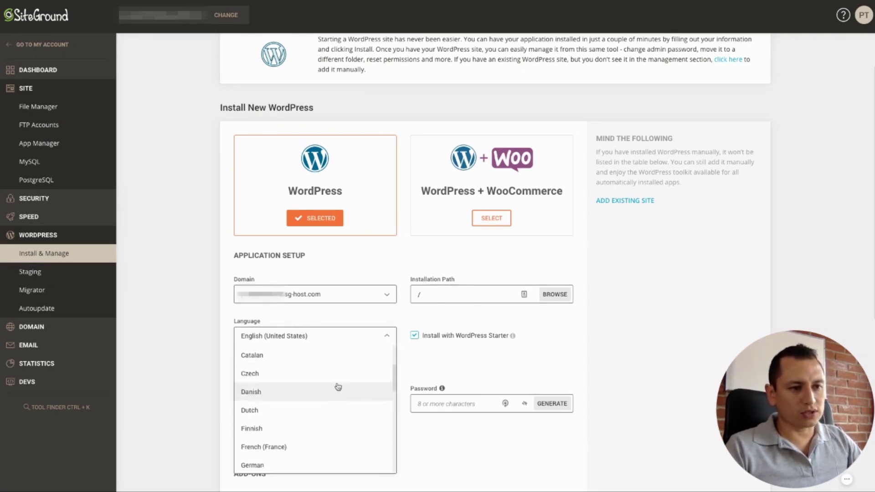
scroll(348, 389, down, 8)
click(276, 307)
- Fill in the admin username, password and e-mail, then install WordPress
mouse_move(513, 221)
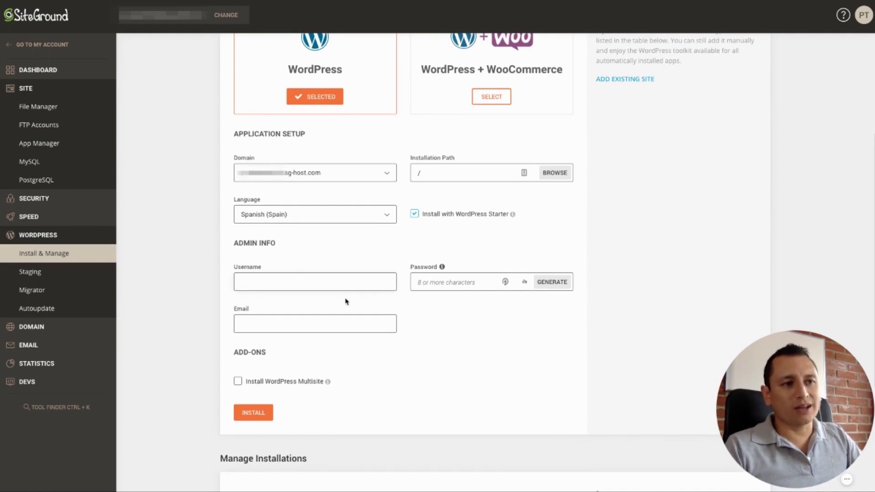
text(marcoarreguin)
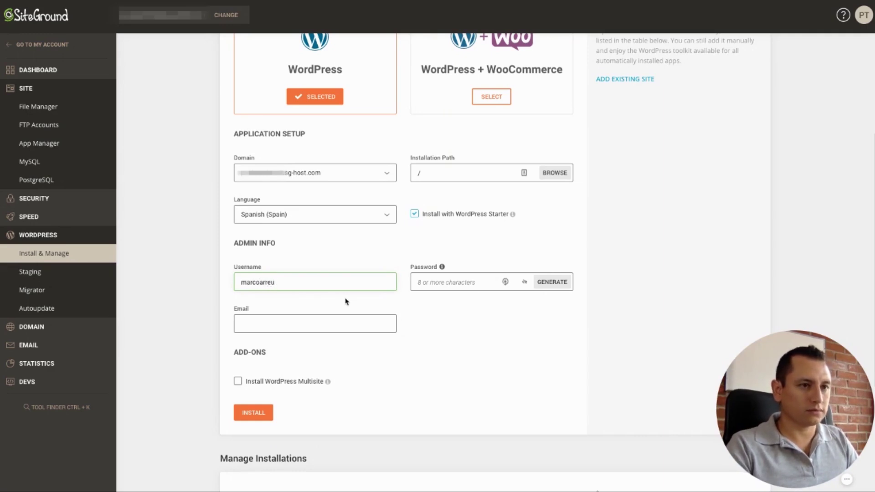
click(471, 282)
text(abc)
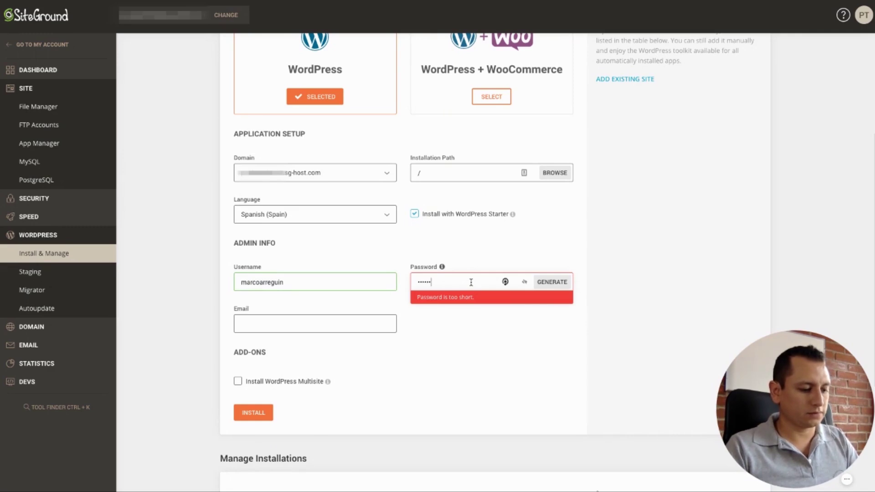
text(d)
click(273, 318)
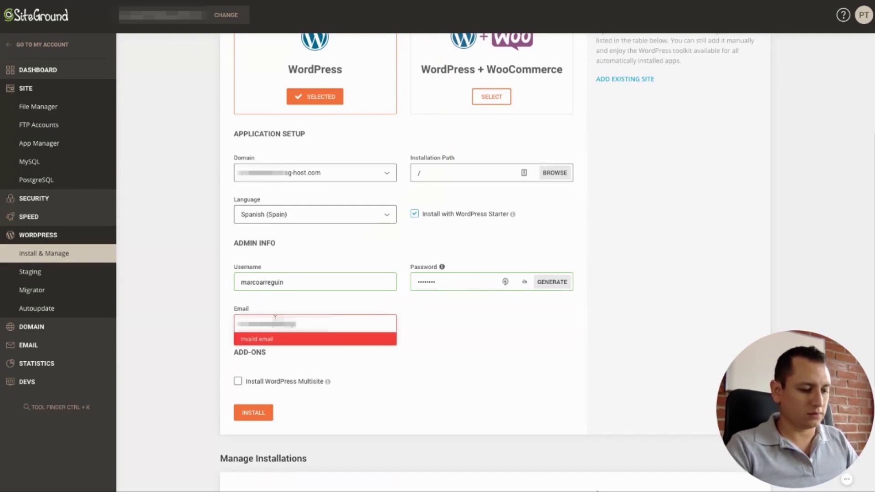
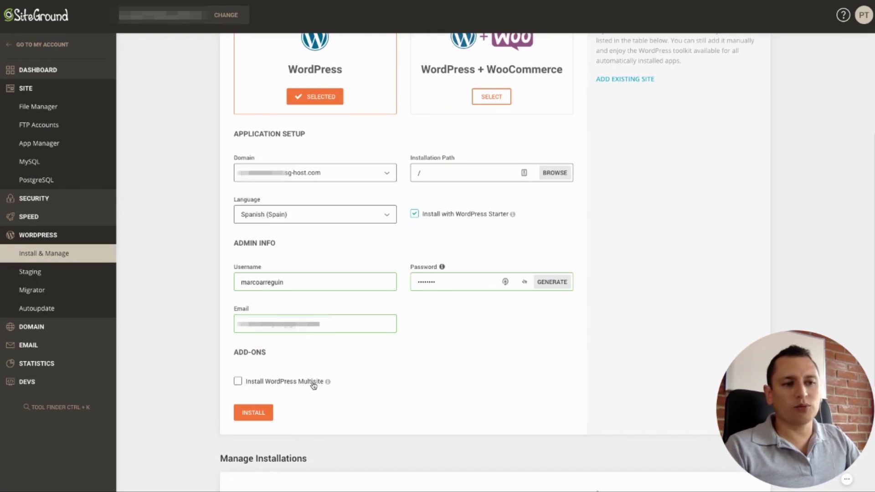
click(252, 416)
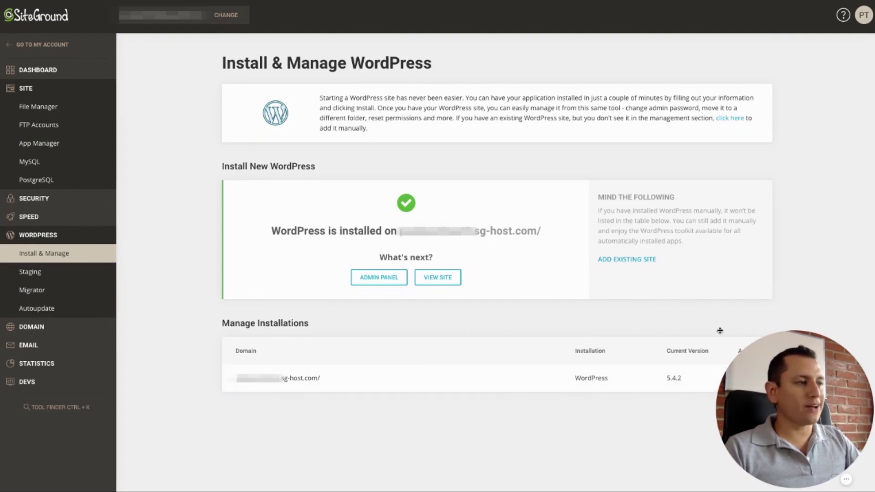
- Log in to the new site's WordPress admin from Manage Installations
drag(784, 363, 784, 206)
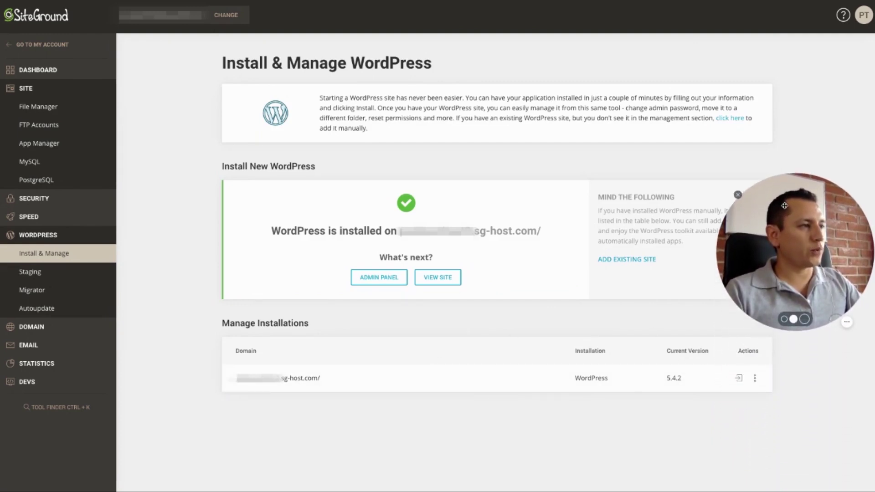
click(739, 380)
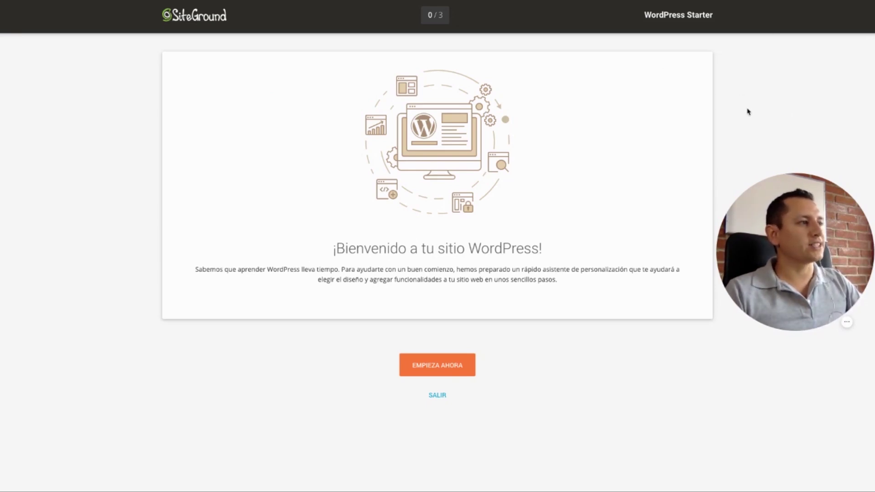
- Start the WordPress Starter wizard with EMPIEZA AHORA
drag(775, 229, 775, 385)
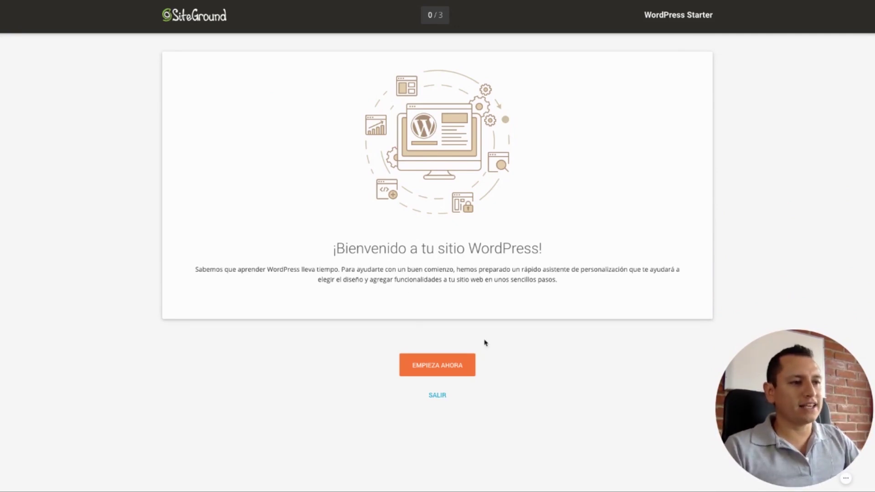
click(449, 366)
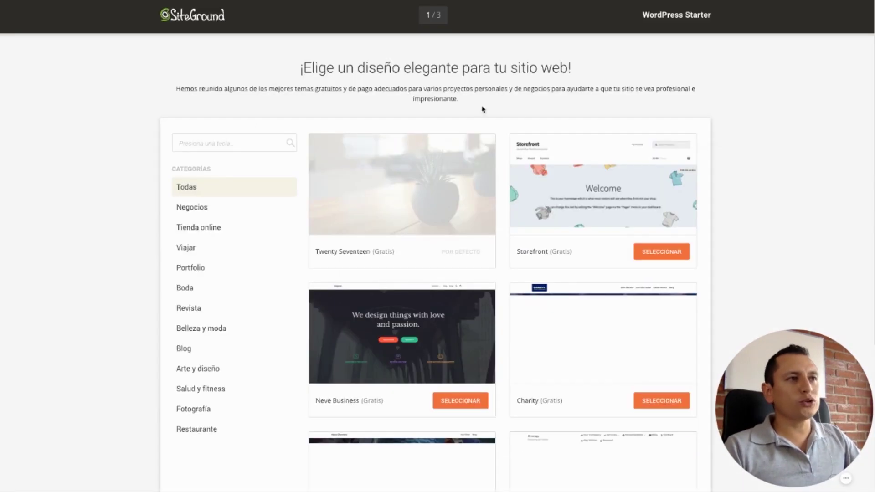
- Filter designs to Tienda online and select the Coffee Shop theme
drag(301, 69, 582, 80)
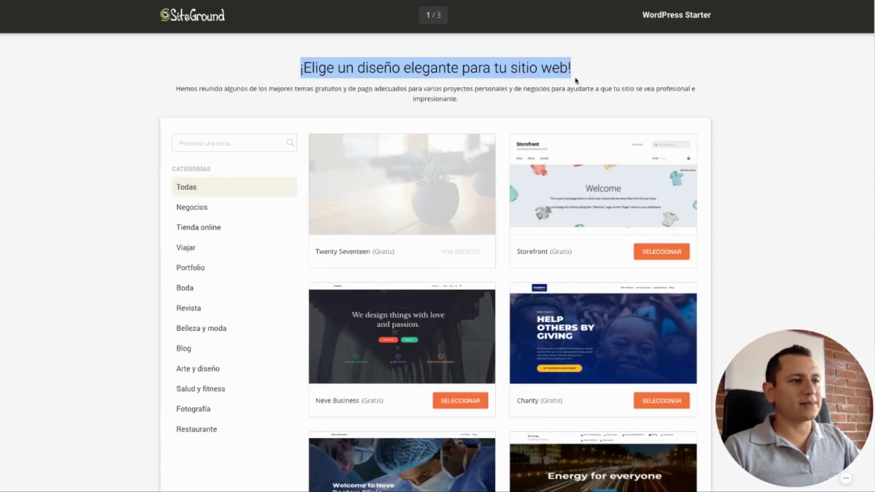
mouse_move(417, 200)
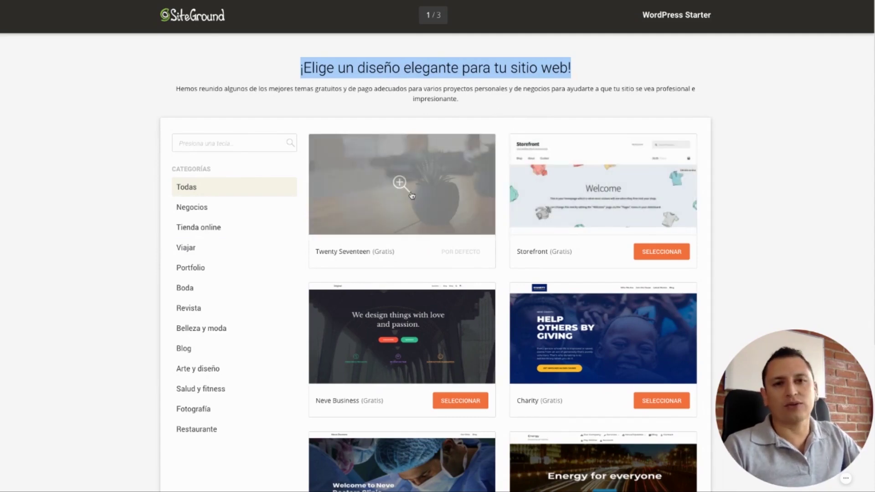
scroll(412, 196, down, 5)
scroll(398, 205, up, 3)
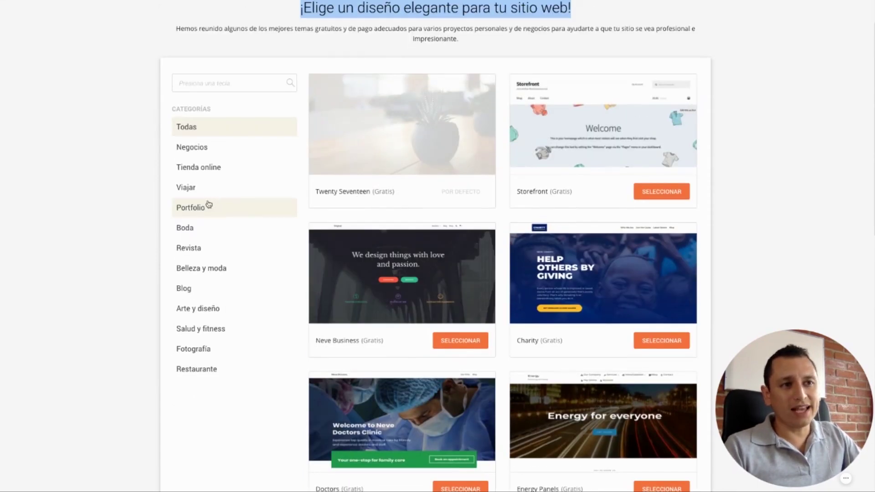
click(201, 168)
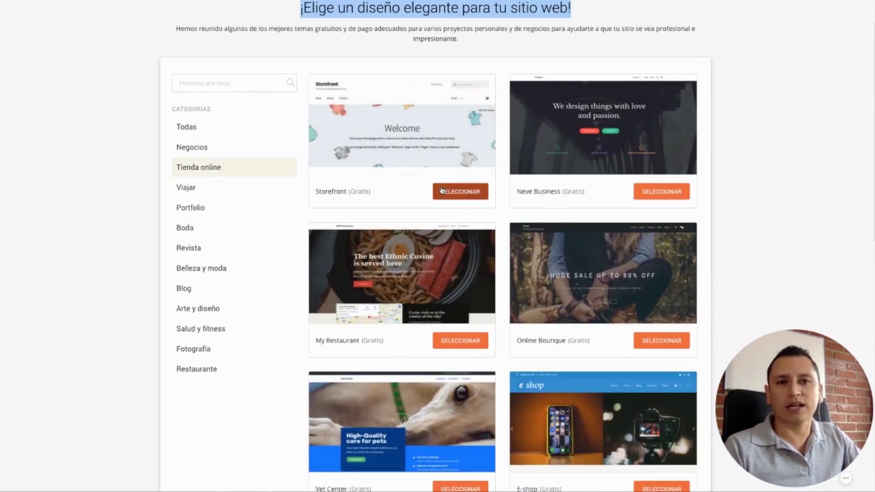
scroll(455, 182, down, 5)
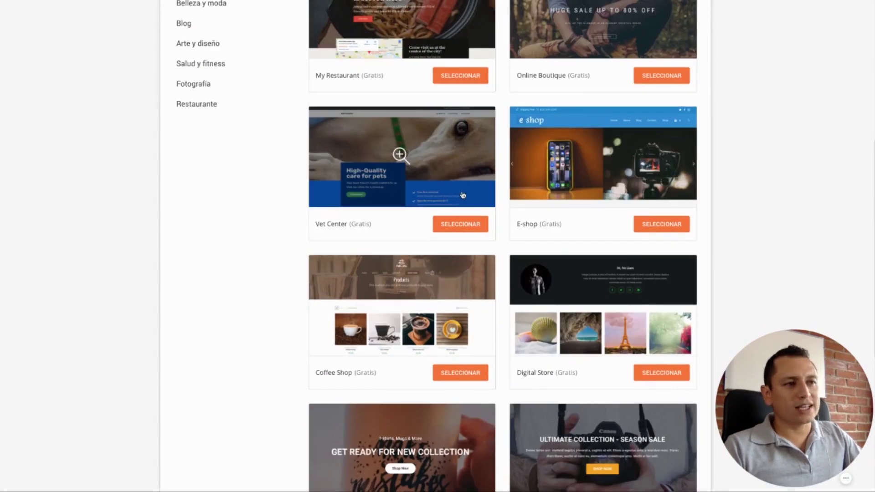
scroll(462, 195, down, 2)
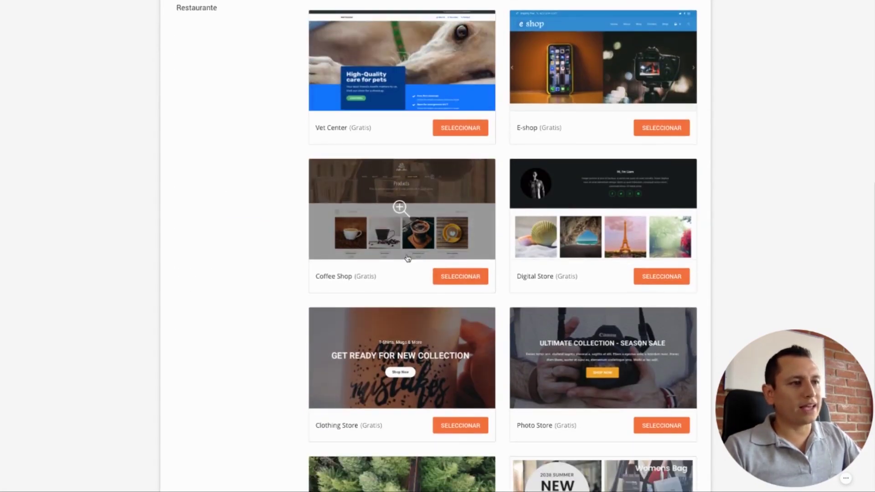
click(463, 277)
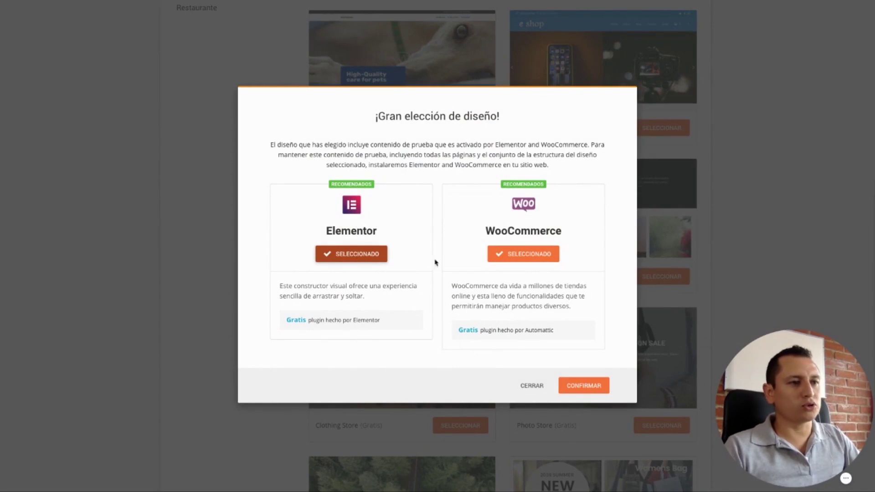
- Confirm the Coffee Shop starter design built with Elementor and WooCommerce
click(586, 387)
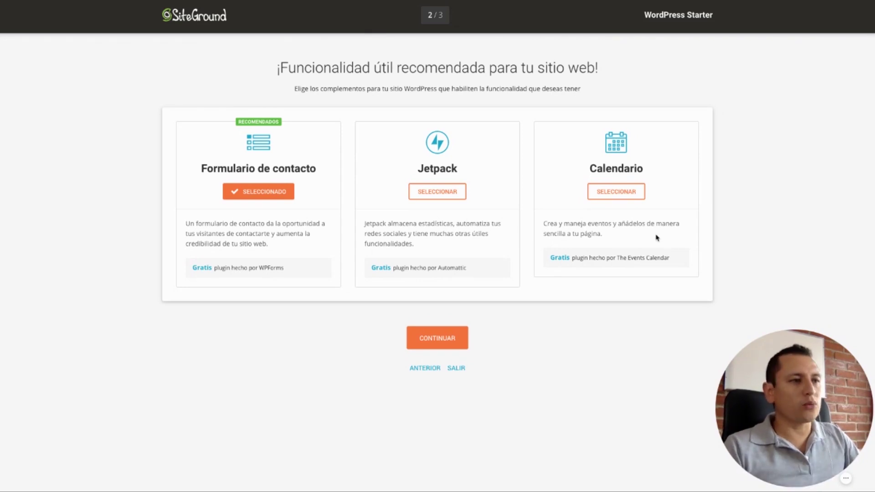
- Continue with only Formulario de contacto selected as the extra feature
click(438, 338)
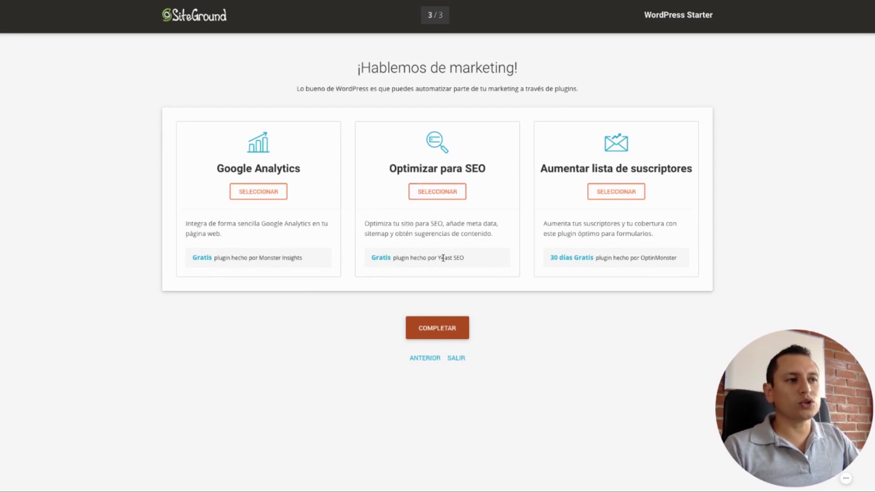
- Complete the setup with no Google Analytics, SEO or subscriber-list plugins selected
drag(438, 257, 463, 256)
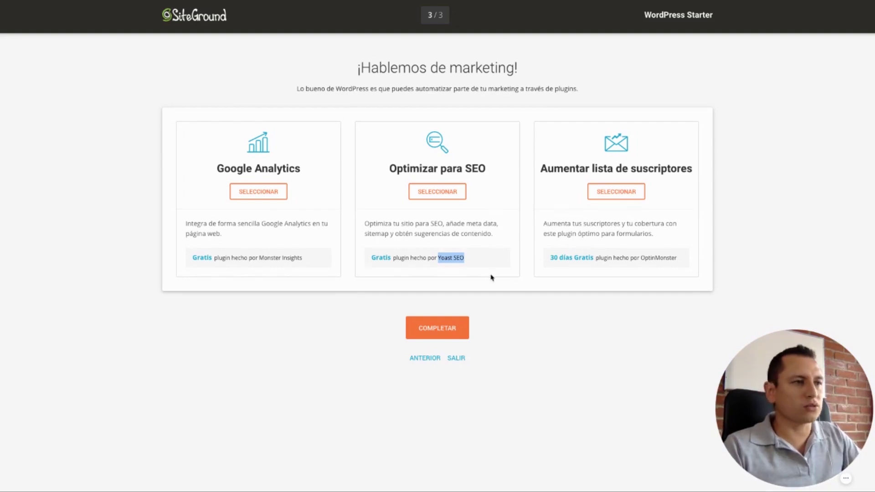
click(447, 327)
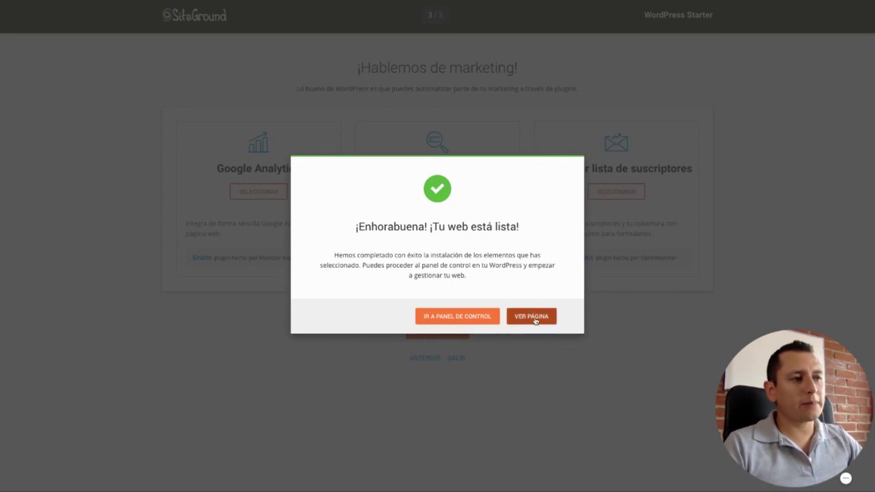
- Go from the success dialog to the new site's WordPress dashboard
click(457, 316)
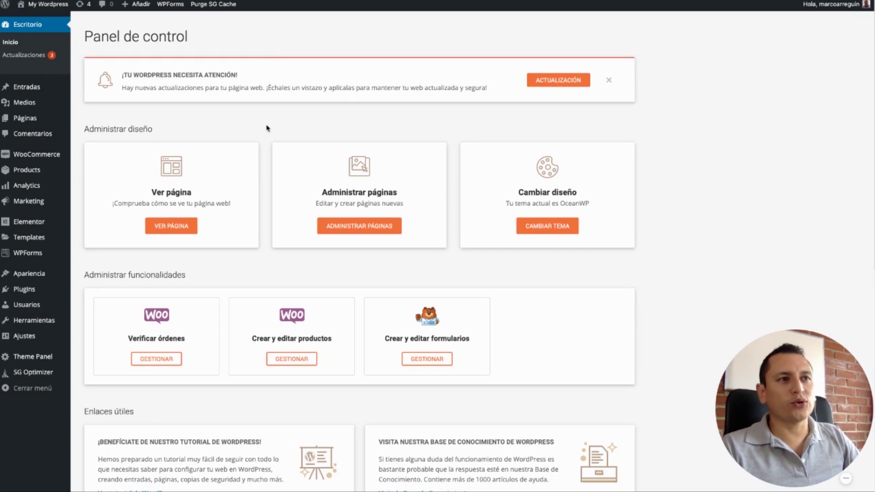
scroll(388, 287, down, 9)
scroll(382, 273, up, 9)
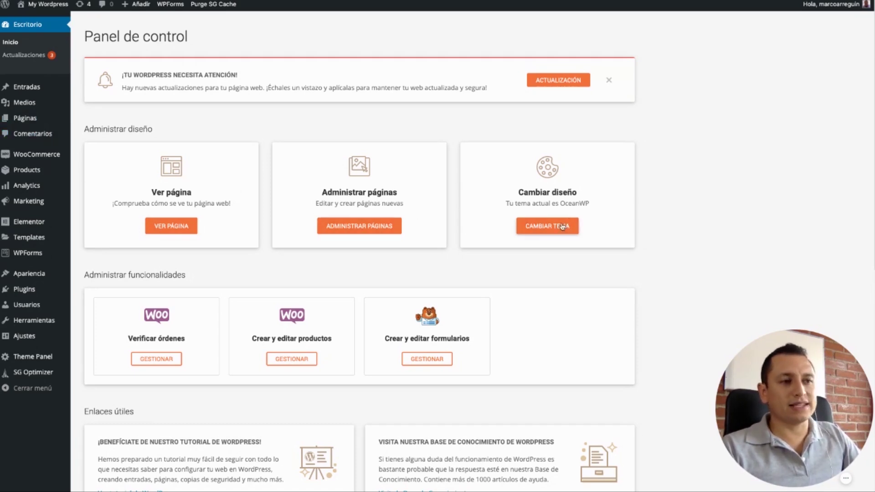
scroll(273, 214, down, 2)
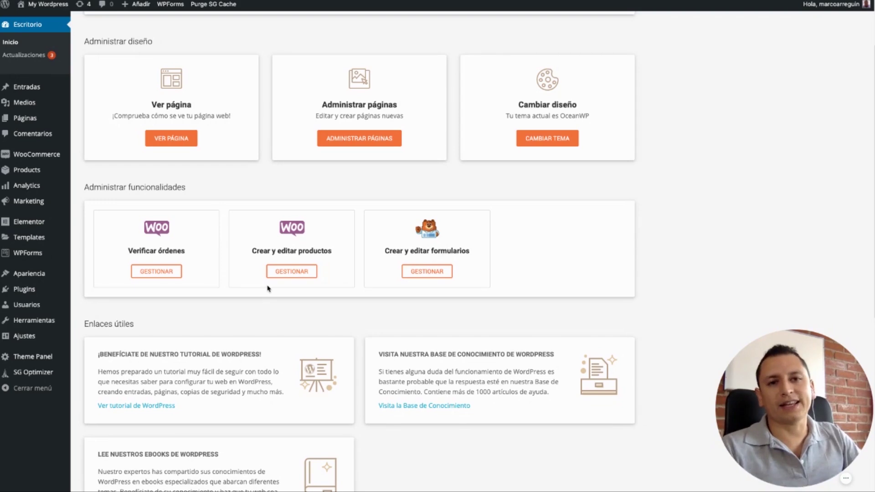
scroll(255, 288, up, 2)
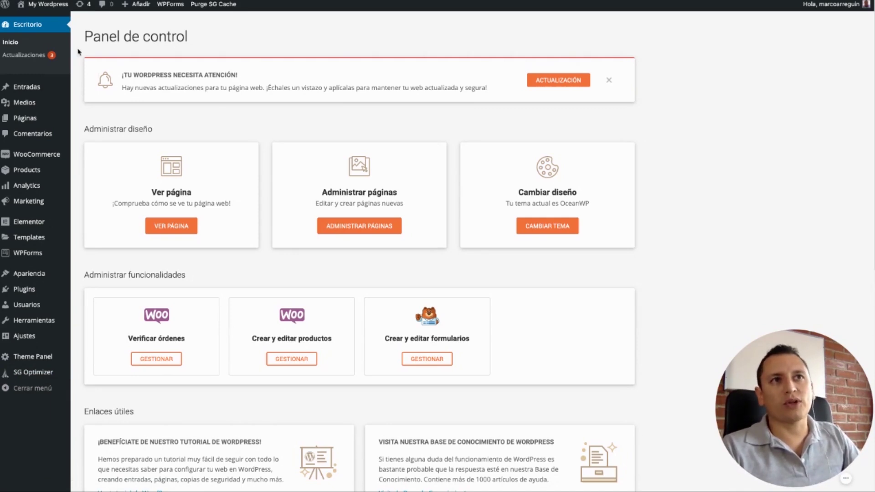
click(42, 20)
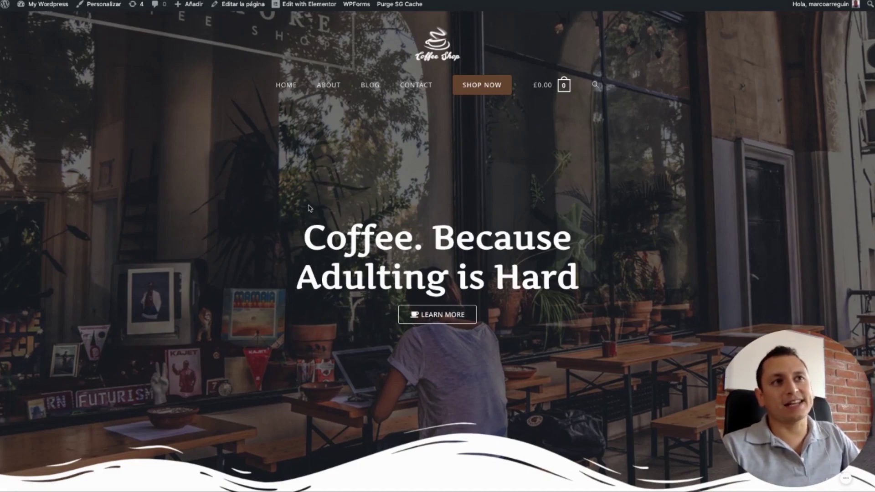
- Scroll through the live Coffee Shop homepage, including the 'Our Journey' section
scroll(322, 215, down, 4)
scroll(321, 216, down, 10)
scroll(321, 215, up, 15)
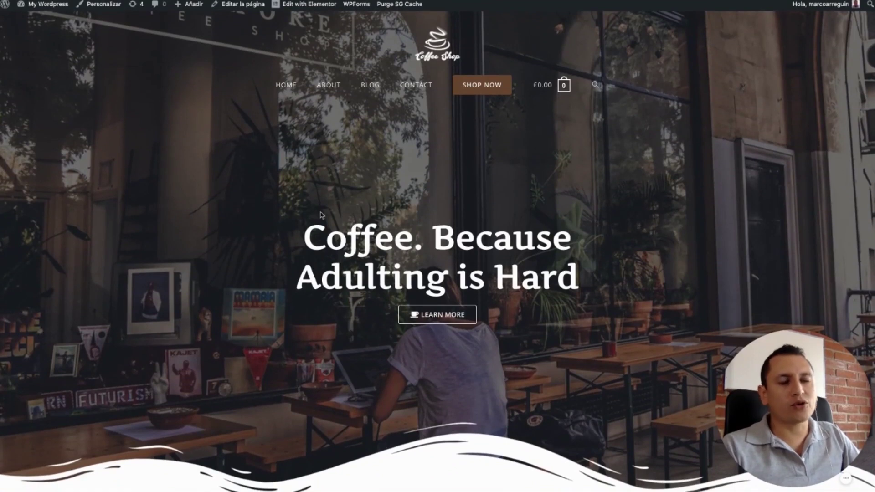